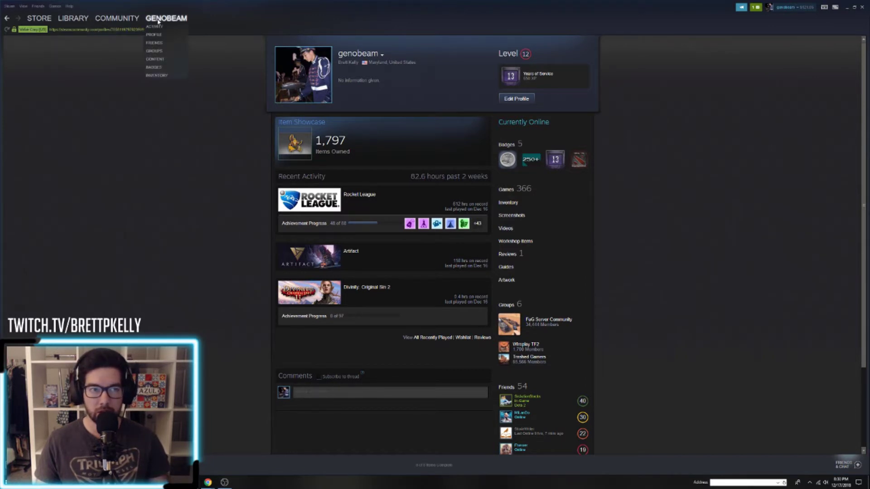
Step: Open Artifact's Personal Game Data page from the account's games list
left_click(158, 20)
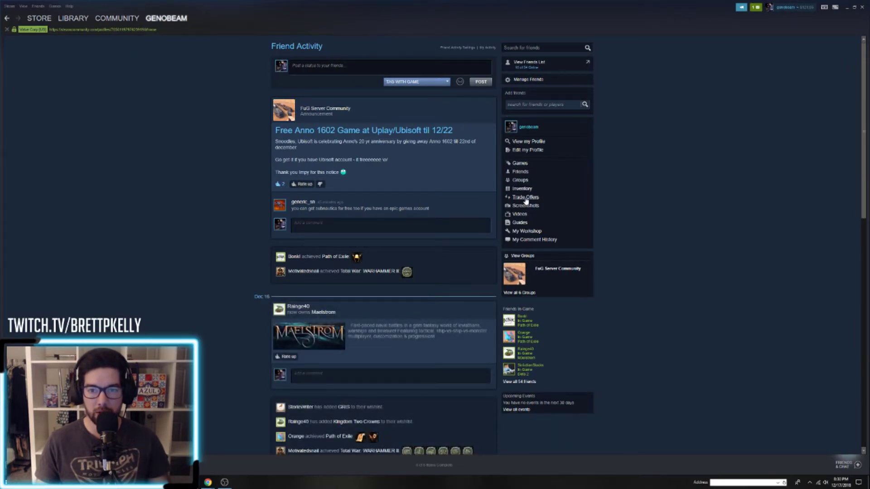
left_click(524, 165)
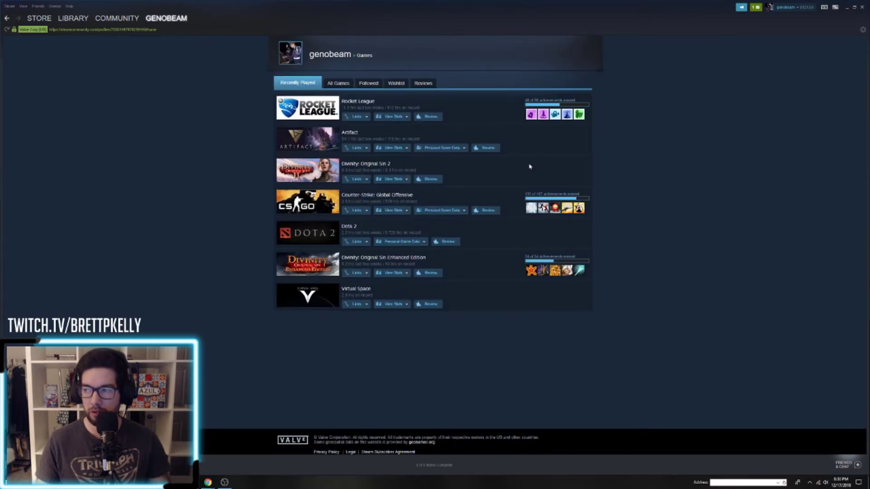
left_click(439, 150)
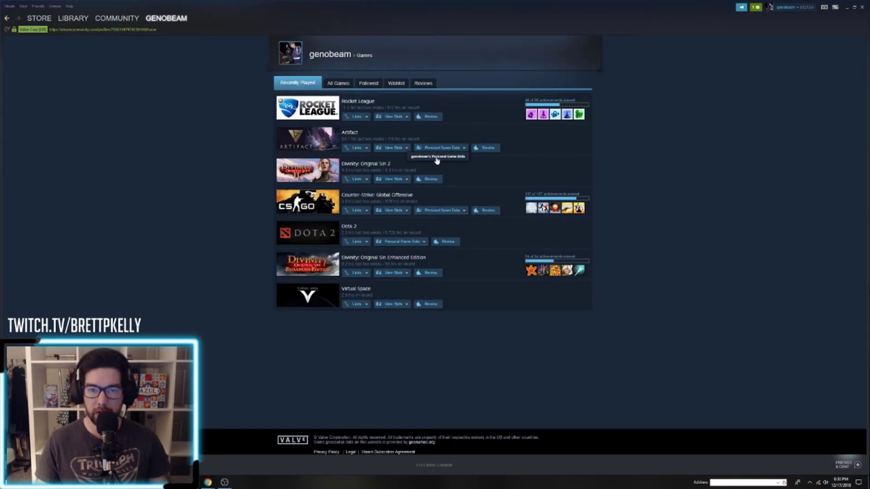
left_click(436, 158)
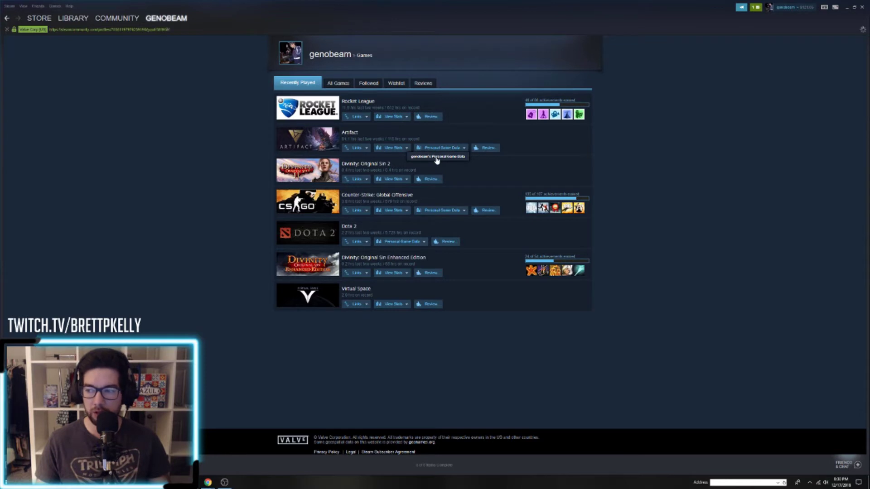
Step: Set the data Category to Games and the Subcategory to Gauntlet Audit
left_click(302, 103)
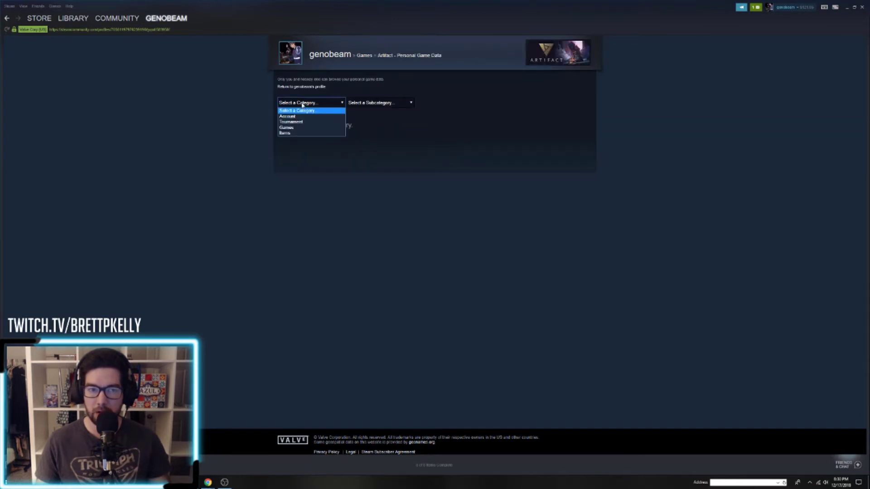
left_click(298, 128)
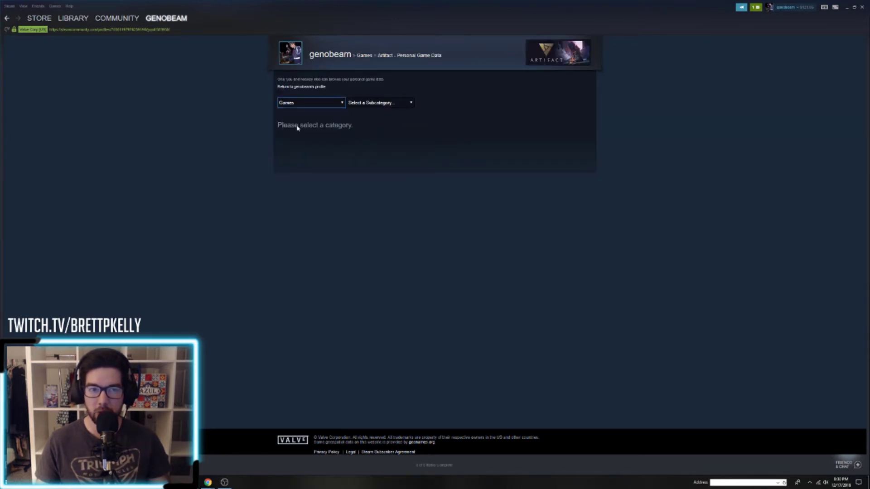
left_click(383, 104)
left_click(377, 123)
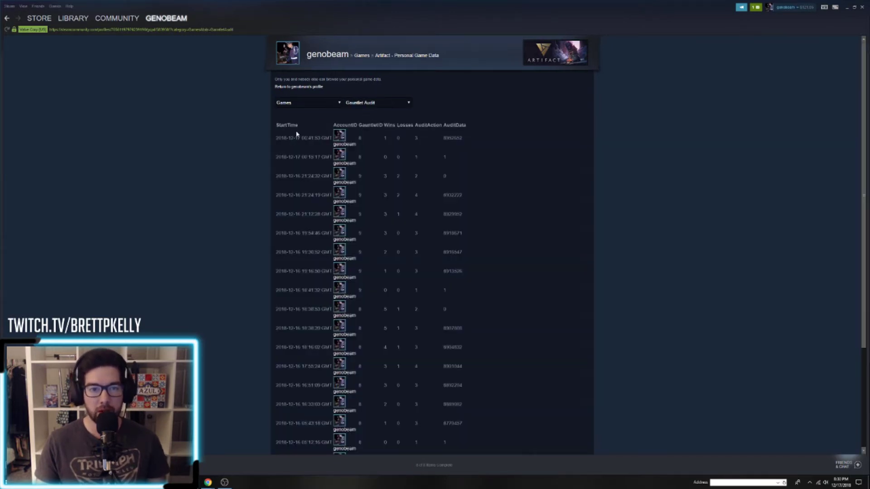
Step: Load more history repeatedly until gauntlet runs back to 2018-11-28 are listed
scroll(277, 137, "down", 3)
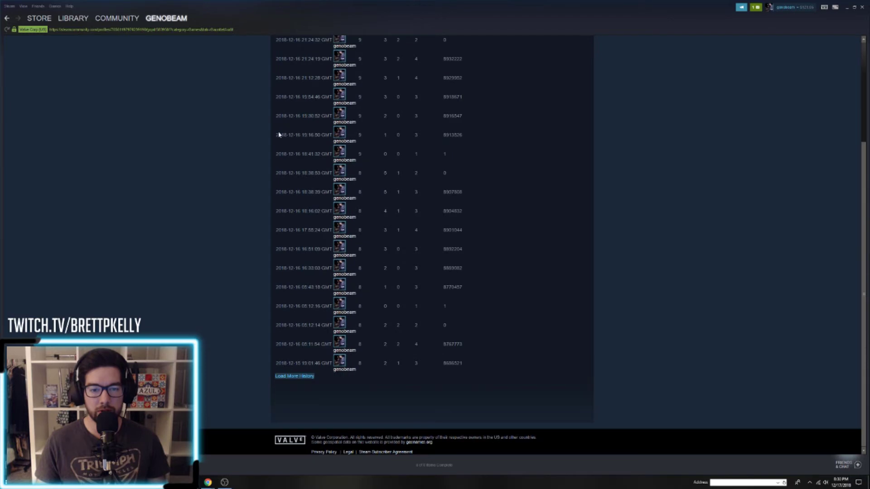
left_click(296, 377)
scroll(281, 379, "down", 8)
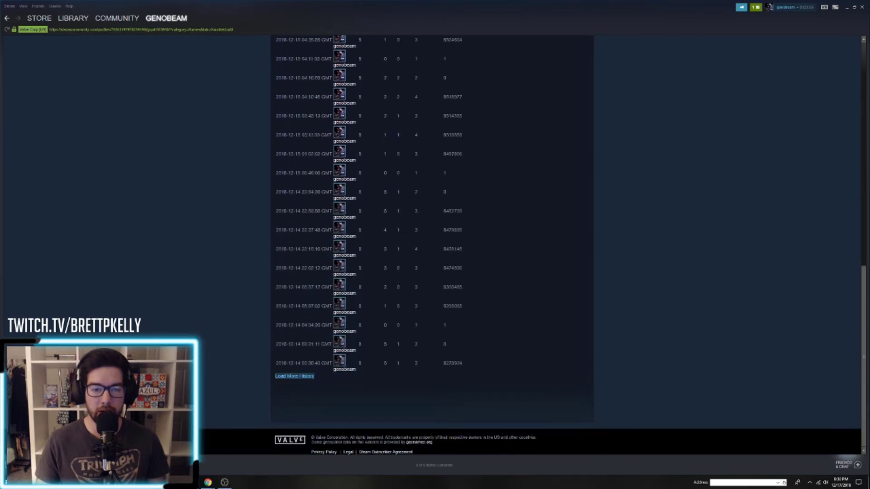
left_click(291, 377)
scroll(290, 369, "down", 5)
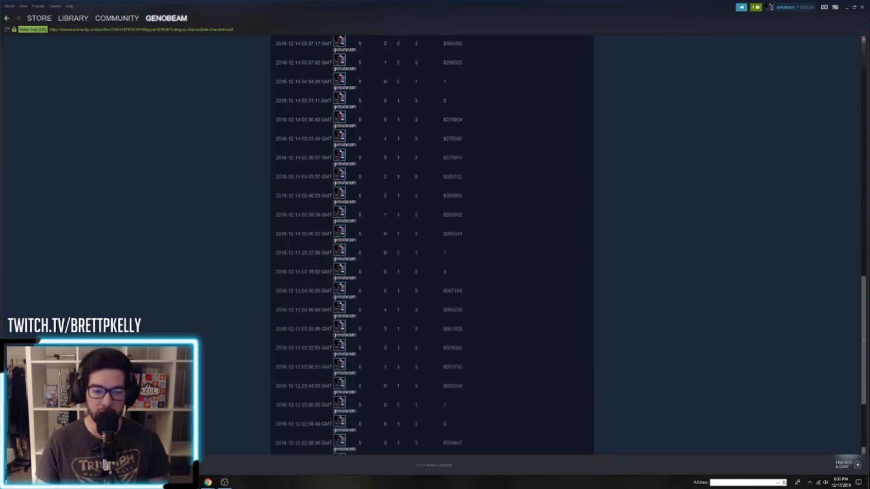
scroll(281, 376, "down", 2)
left_click(290, 375)
scroll(282, 379, "down", 5)
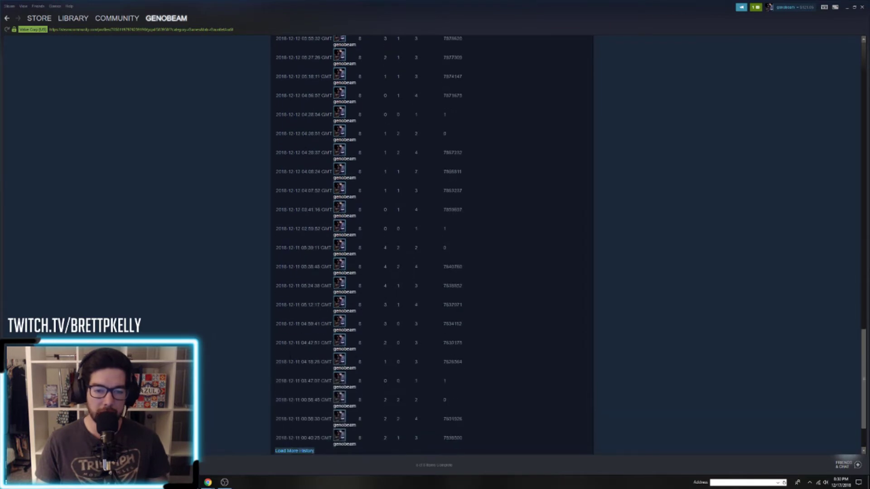
left_click(295, 451)
scroll(234, 297, "down", 5)
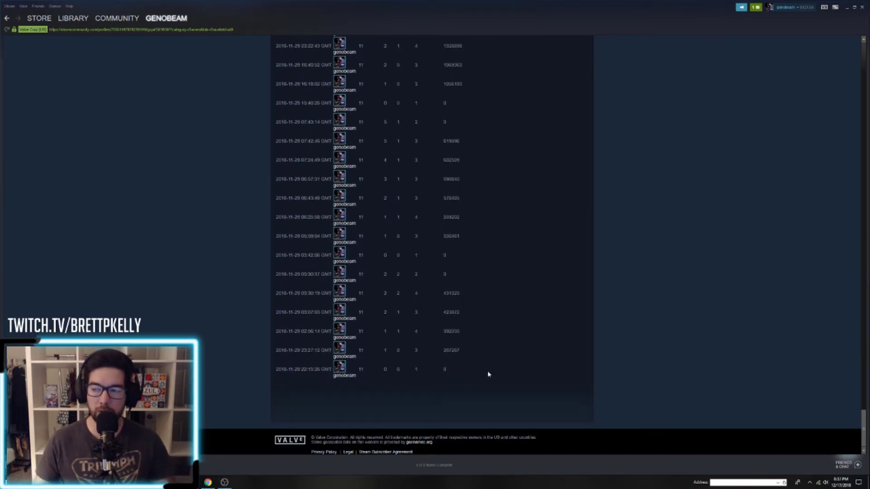
Step: Select the entire gauntlet audit table from the last row up to the first
left_click_drag(475, 376, 279, 139)
scroll(378, 331, "up", 15)
scroll(369, 266, "up", 20)
scroll(357, 229, "up", 20)
scroll(345, 272, "up", 15)
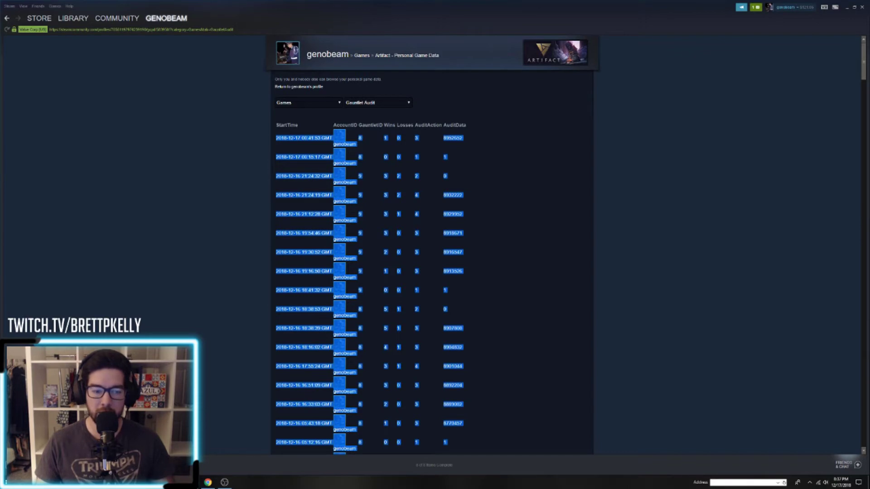
Step: Minimize Steam and bring the Excel Online Gauntlet Audit Tool PUBLIC sheet forward
left_click(168, 482)
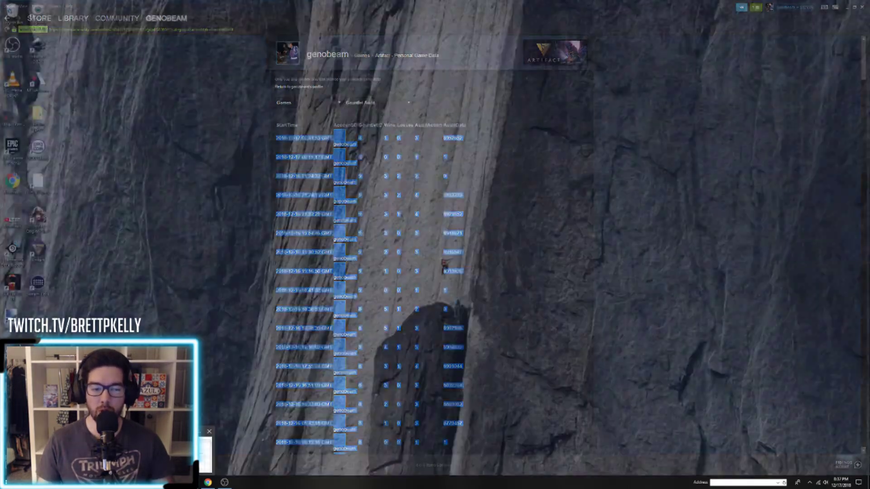
left_click(167, 482)
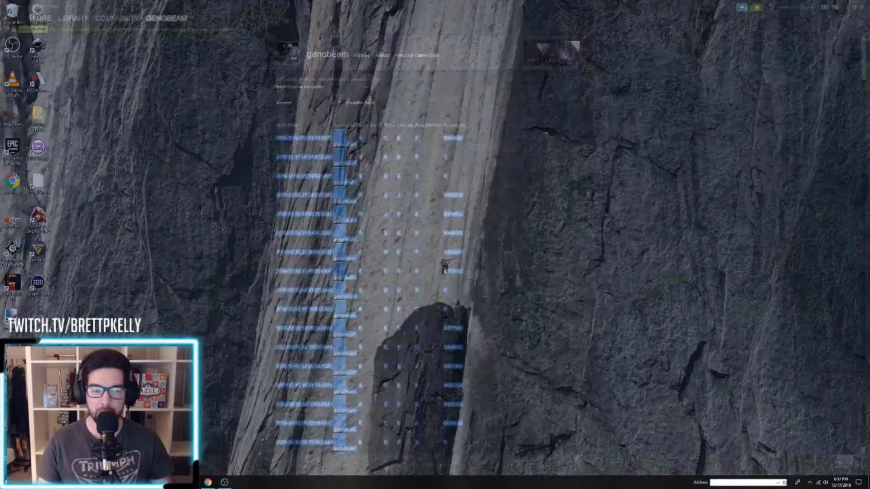
left_click(167, 483)
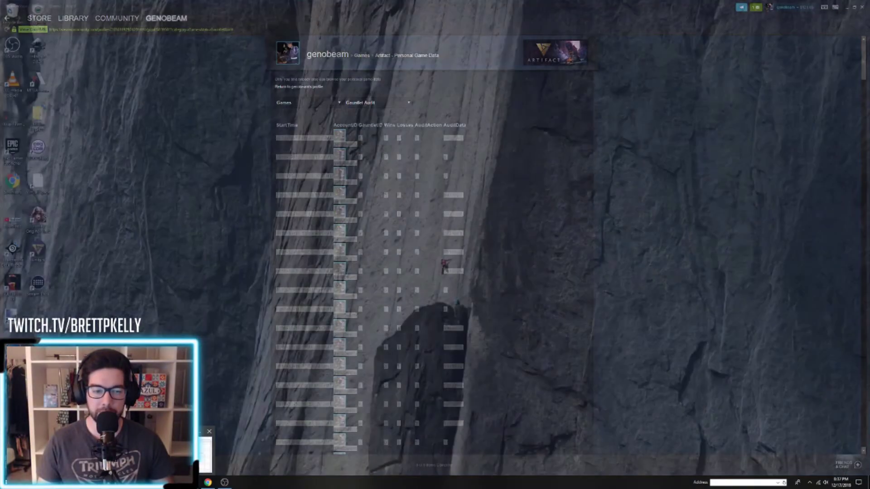
left_click(168, 482)
left_click(207, 482)
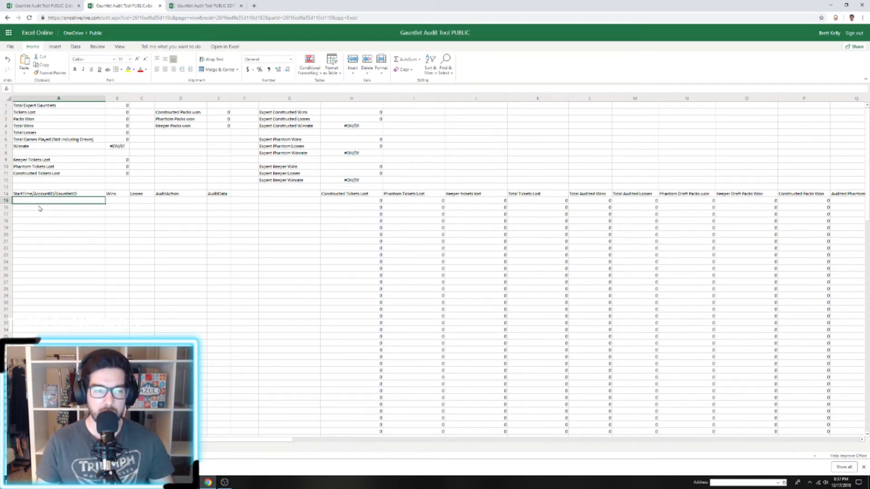
Step: Paste the copied gauntlet history into A15 and select the summary totals B1–B7
key("ctrl+v")
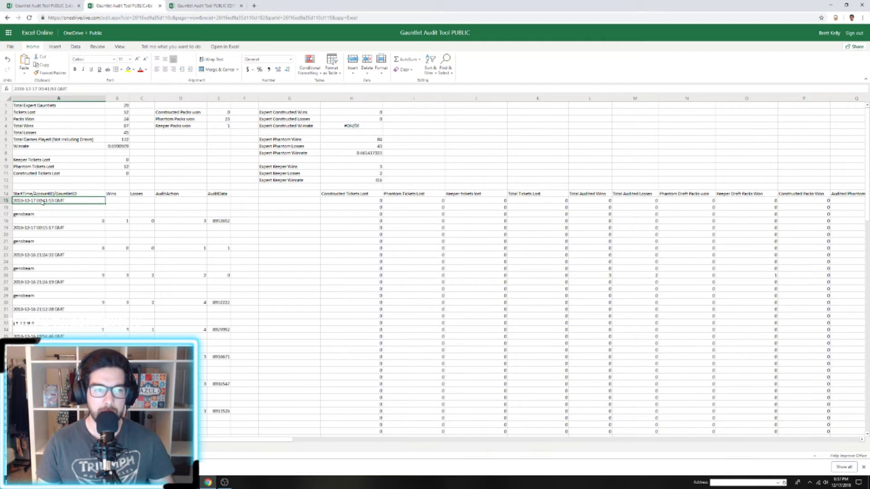
left_click(194, 168)
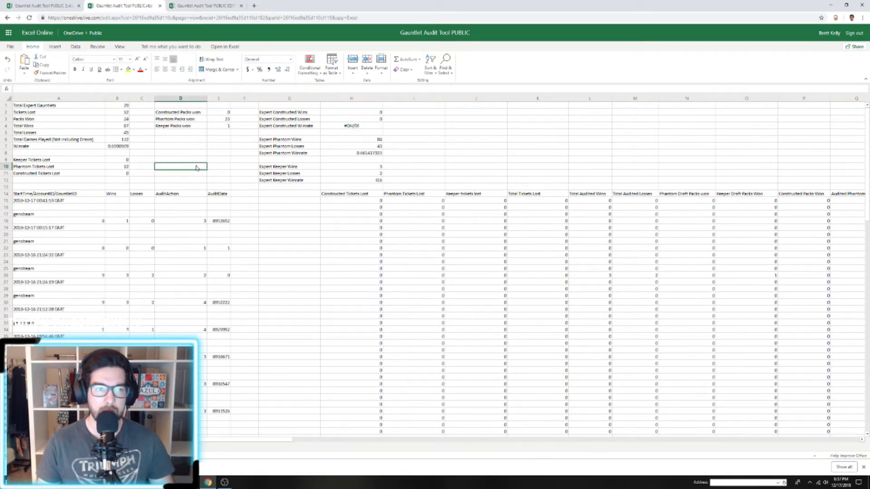
left_click_drag(119, 105, 124, 172)
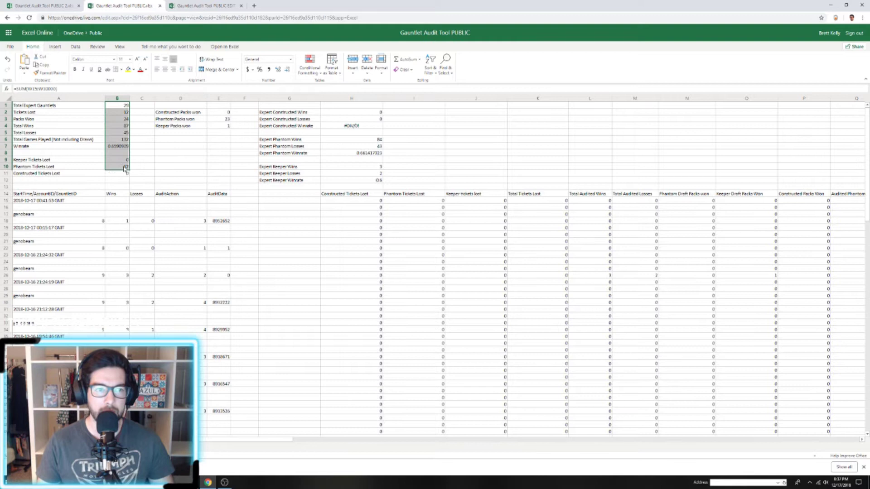
left_click(122, 174)
Step: Inspect each summary formula, from Total Expert Gauntlets in B1 to Expert Keeper Wins in H10
left_click(119, 106)
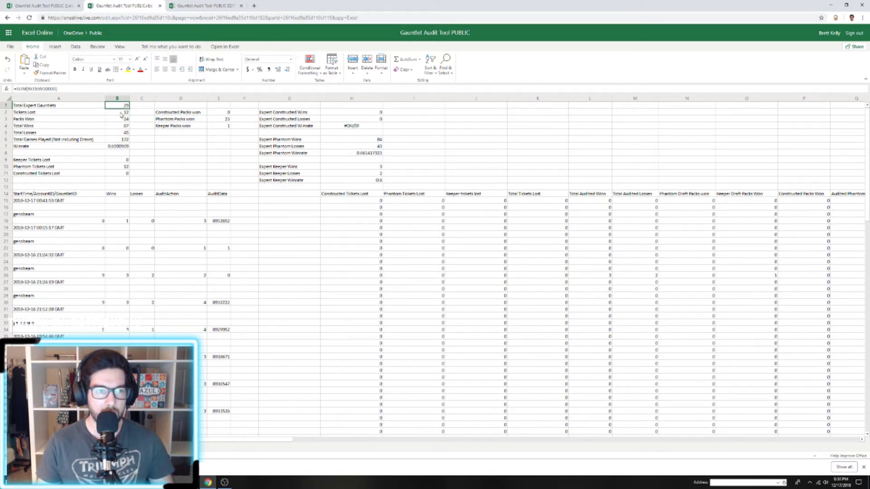
left_click(122, 114)
left_click(127, 120)
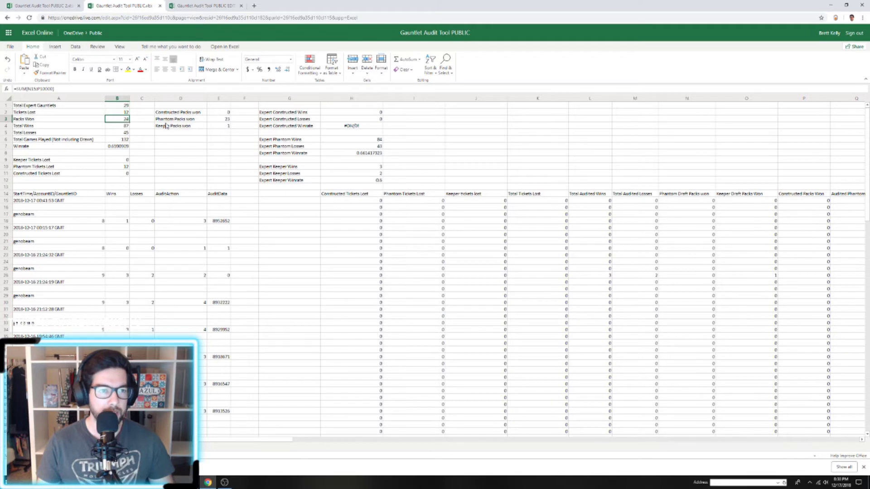
key("Down")
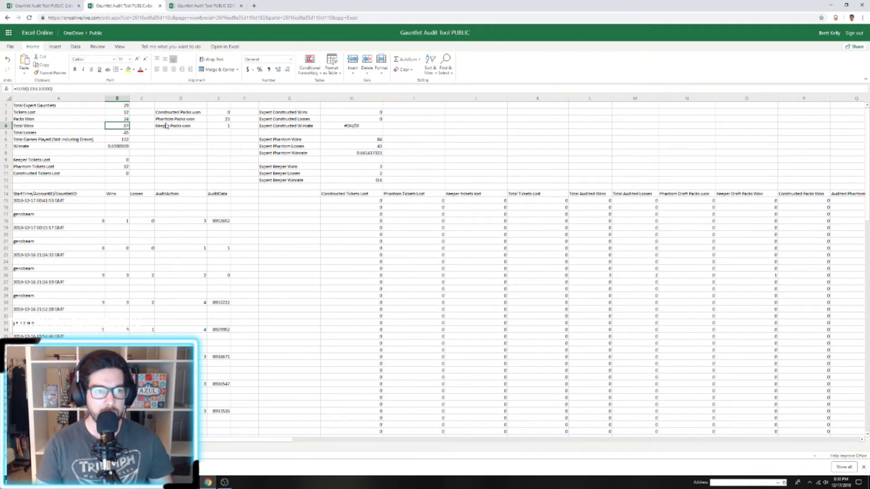
key("Down")
key("Down")
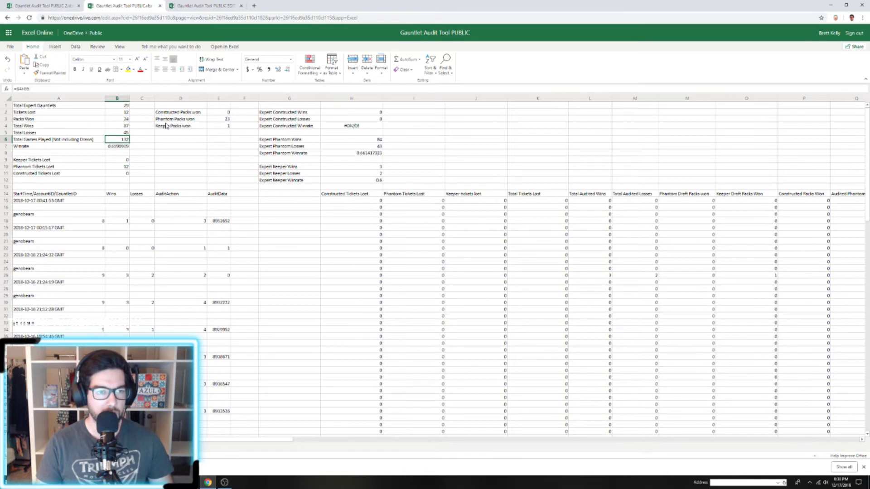
key("Down")
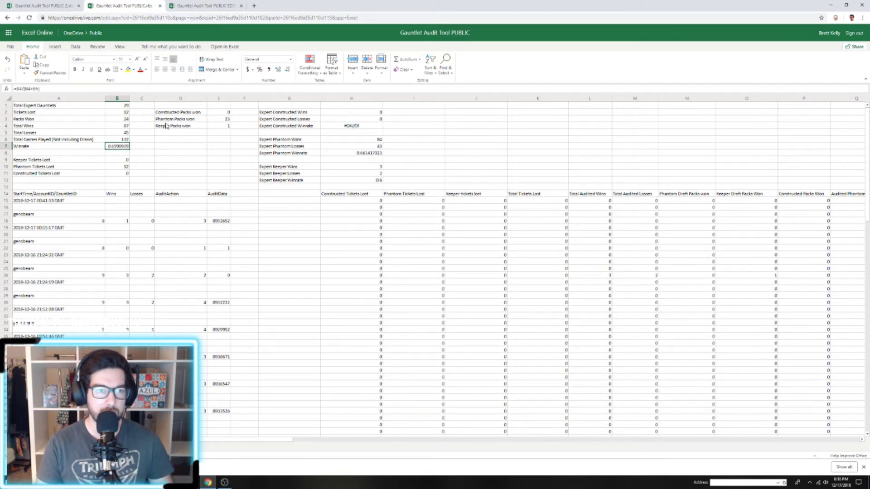
key("Down")
key("Down")
key("Down")
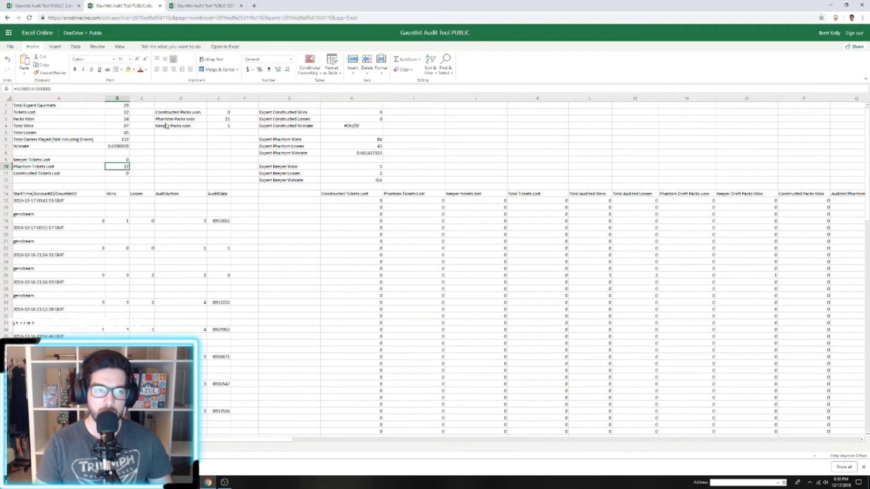
key("Down")
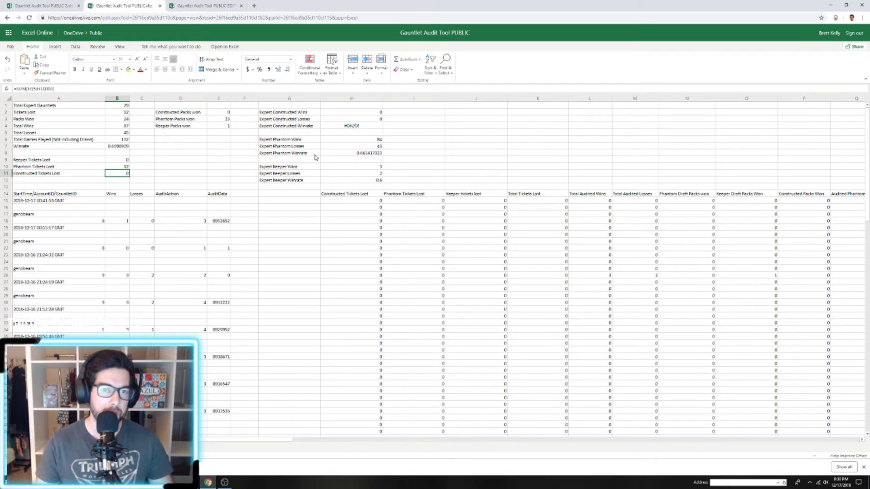
left_click(353, 169)
left_click(355, 175)
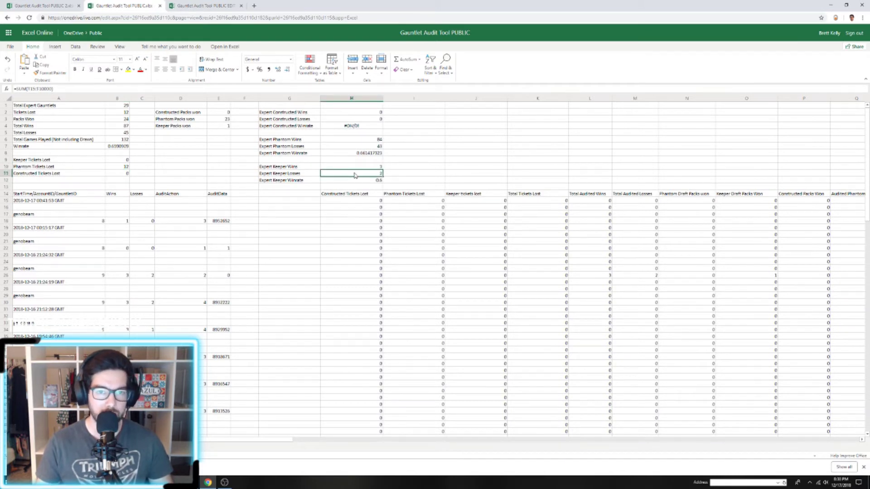
left_click(100, 222)
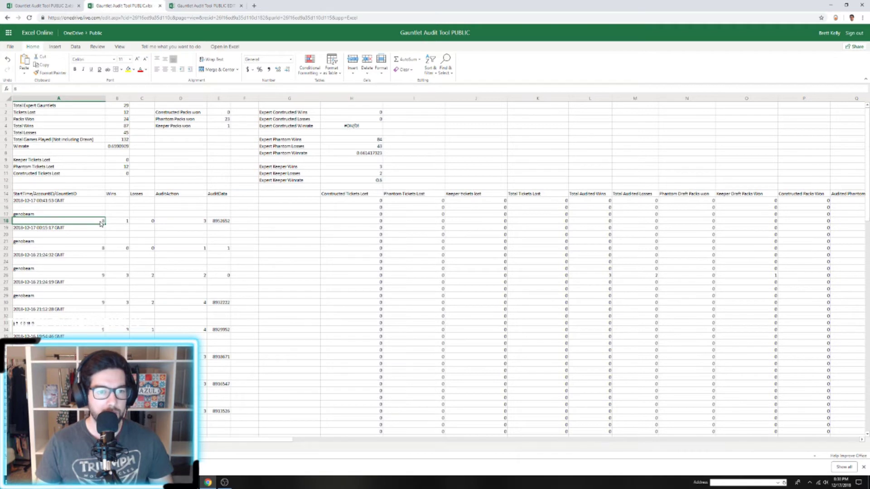
left_click(185, 194)
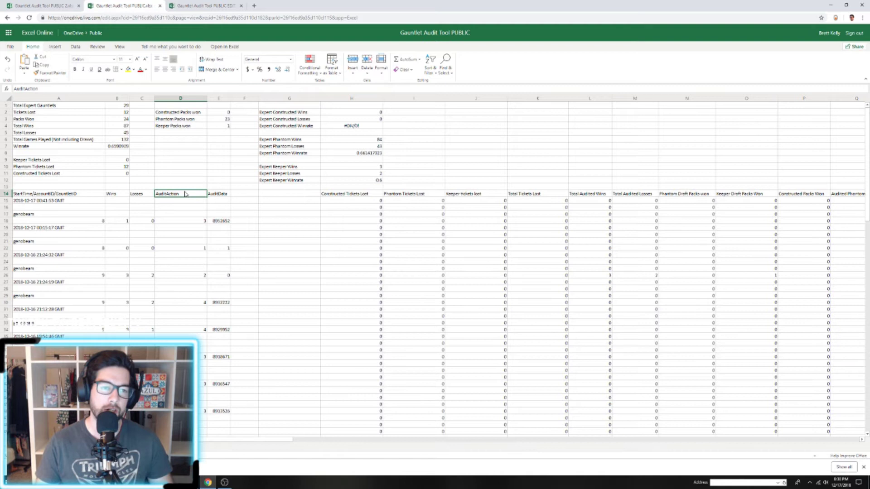
left_click(192, 279)
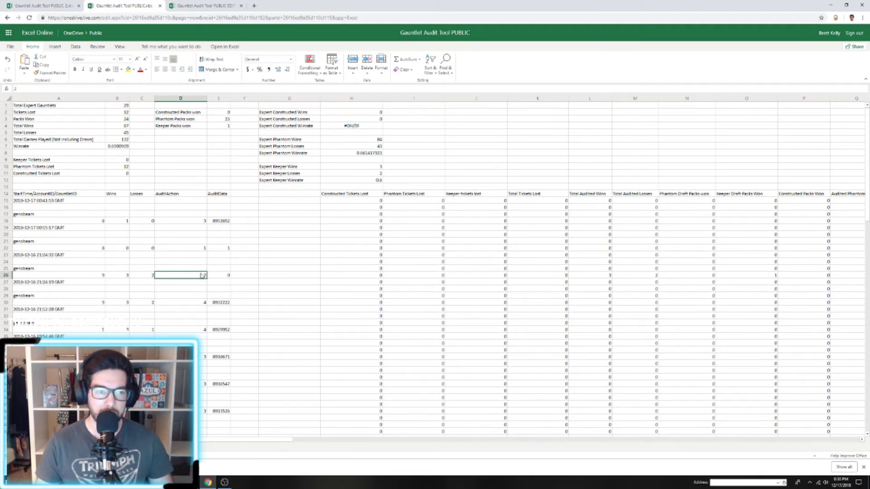
left_click(198, 270)
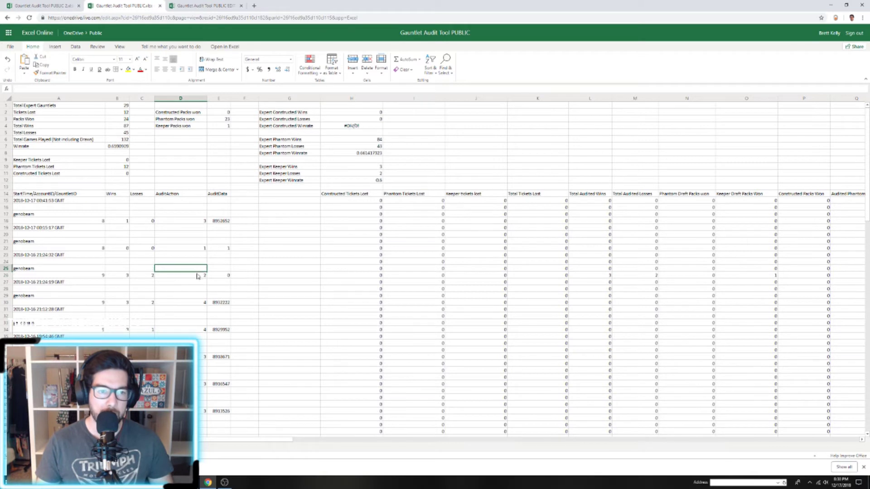
left_click(197, 275)
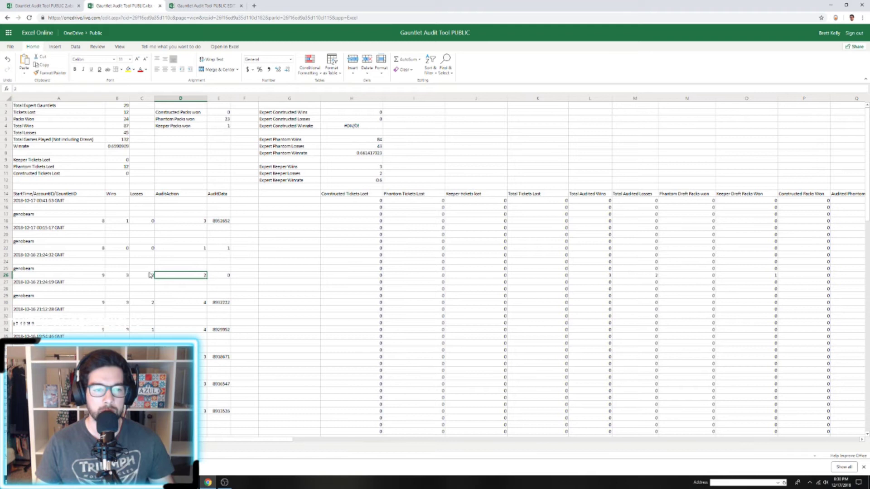
key("Left")
left_click(182, 278)
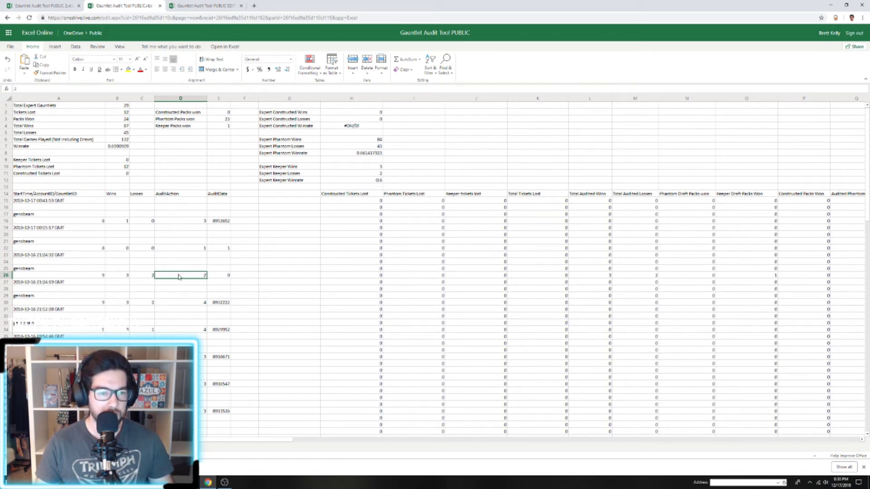
left_click(150, 278)
left_click(96, 279)
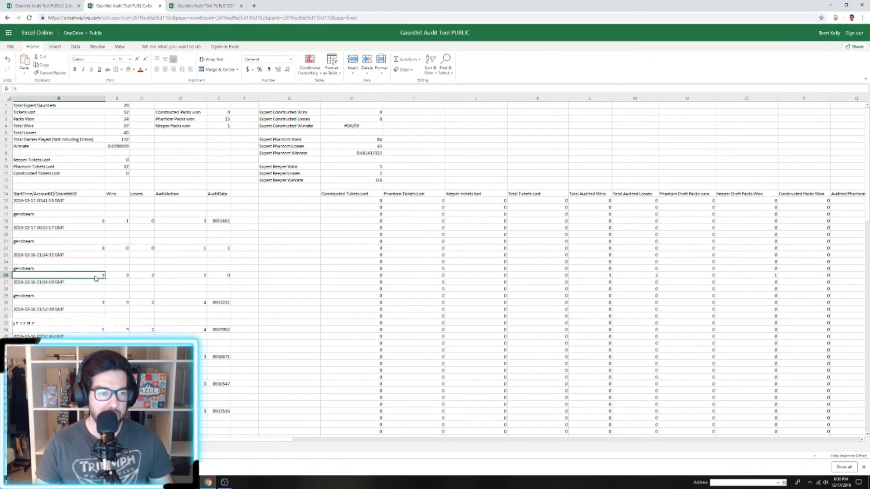
left_click(142, 277)
left_click(126, 277)
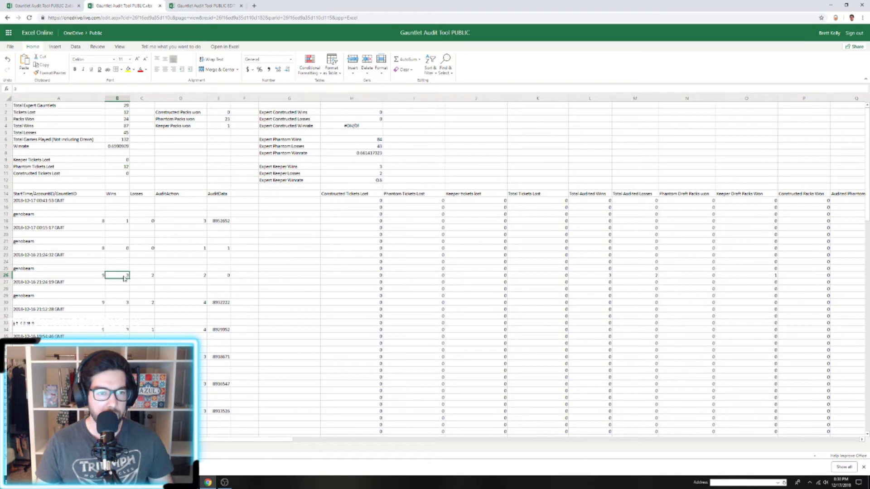
left_click(136, 277)
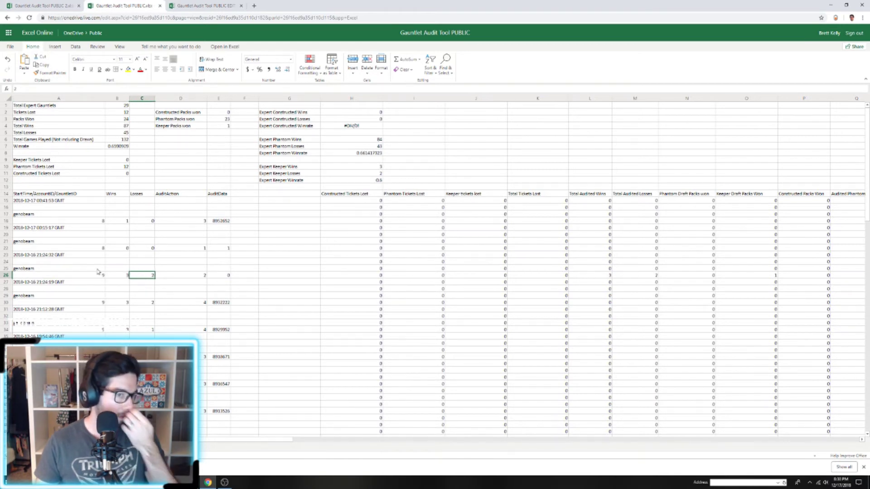
left_click(97, 222)
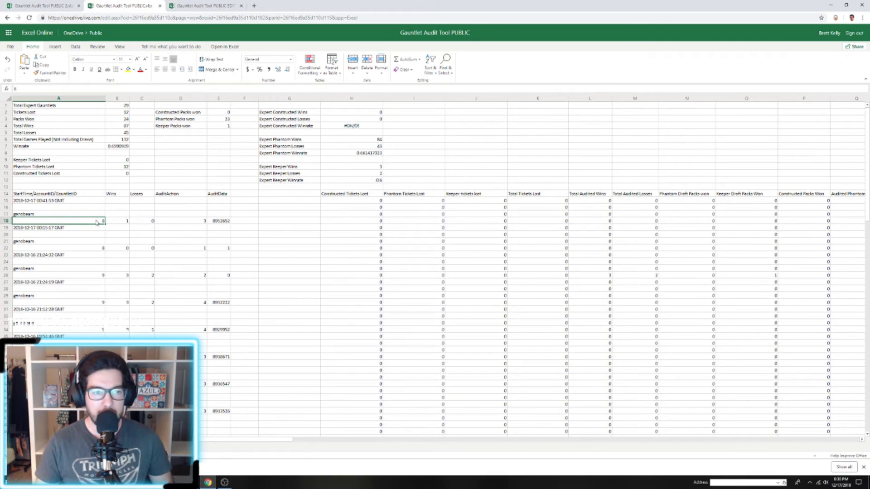
left_click(100, 276)
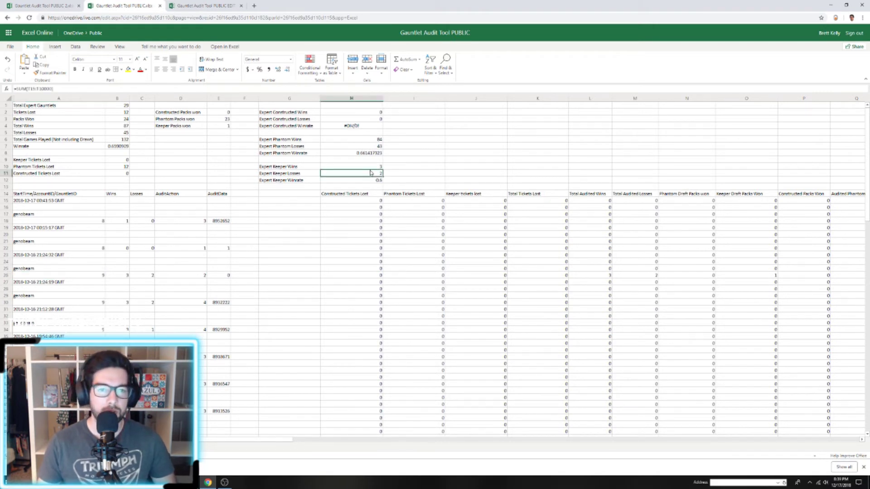
left_click_drag(370, 174, 363, 156)
left_click(370, 113)
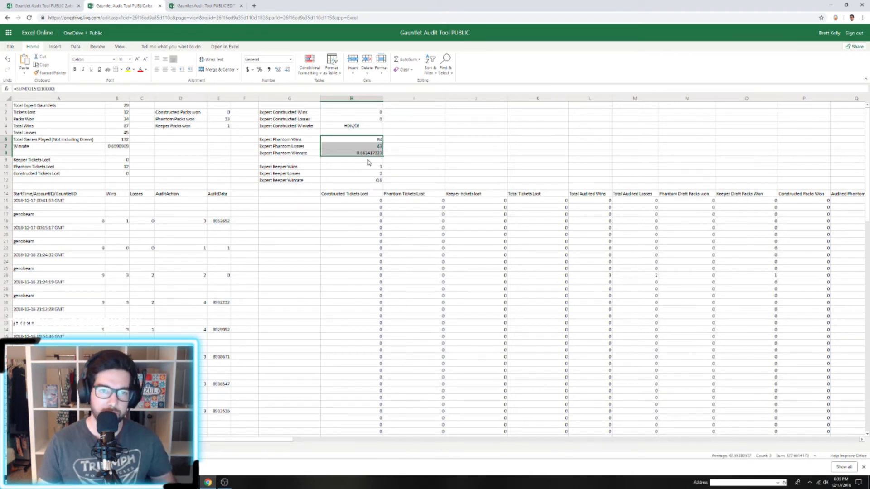
left_click_drag(369, 166, 370, 183)
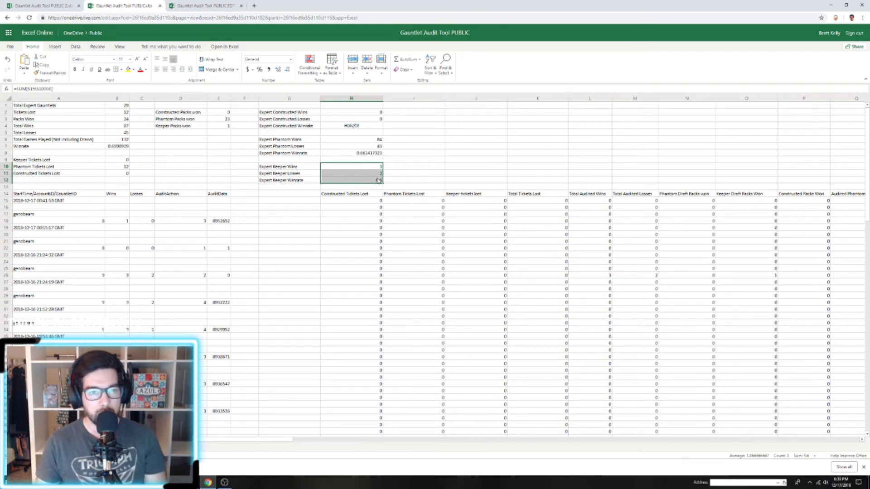
left_click(244, 159)
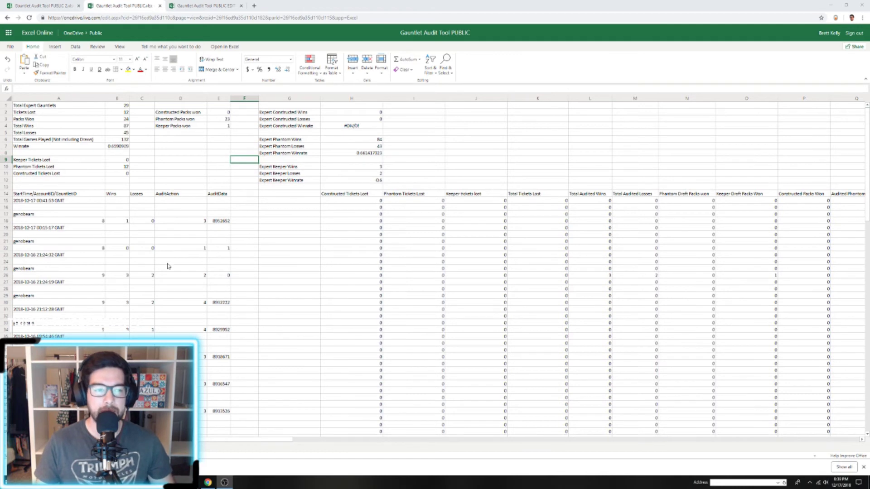
left_click(60, 199)
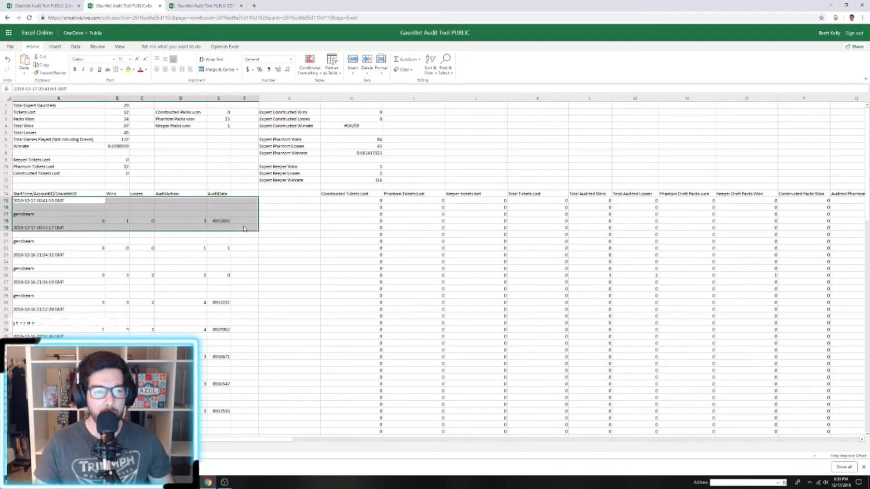
left_click_drag(244, 228, 212, 270)
left_click(212, 270)
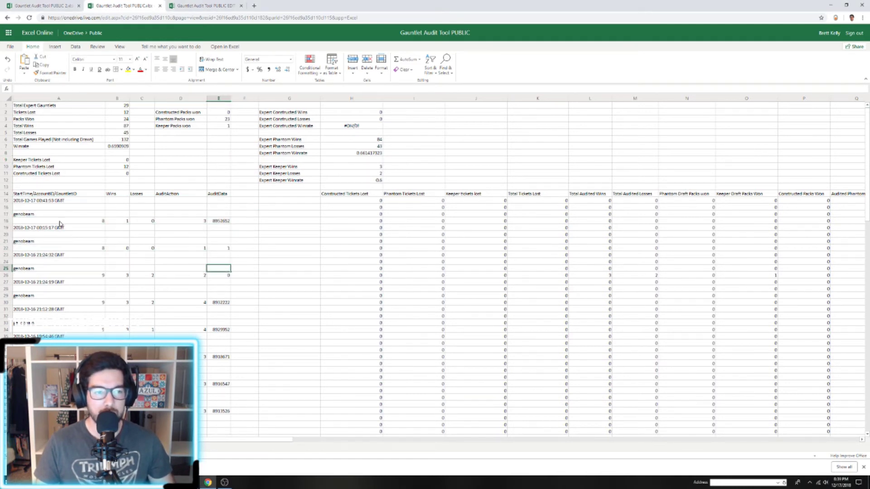
left_click(42, 204)
left_click(39, 194)
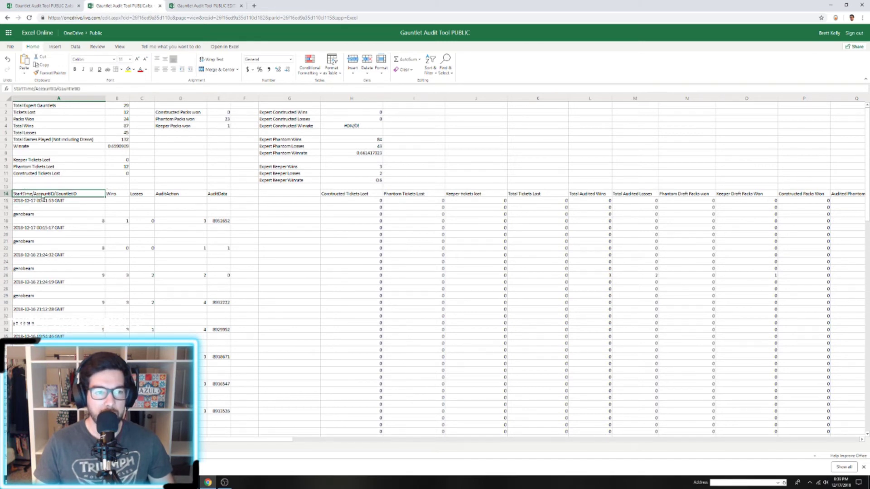
left_click(67, 202)
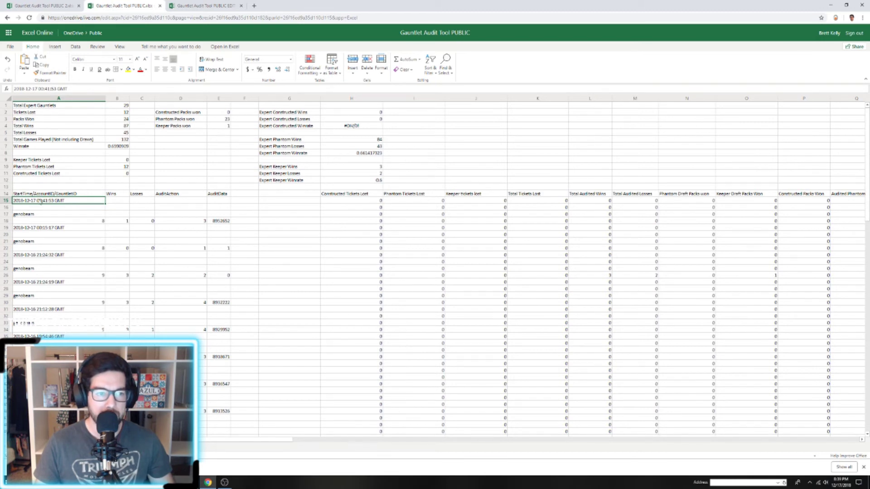
left_click(37, 215)
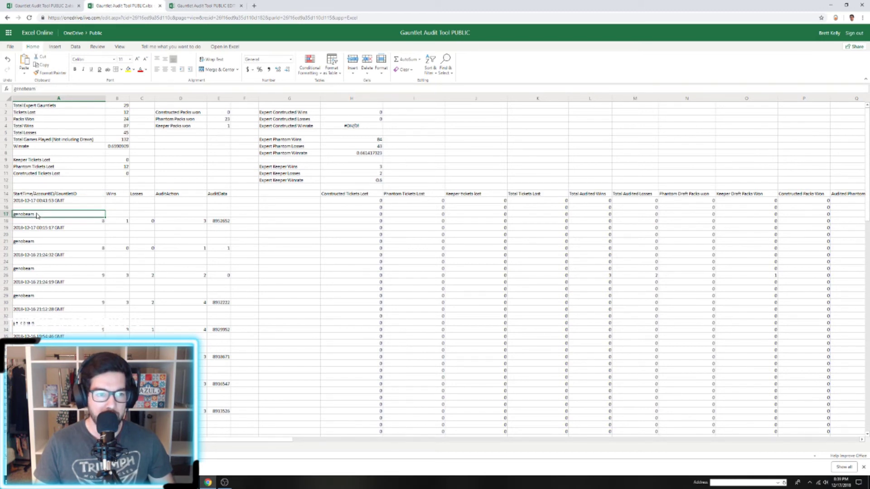
left_click(50, 222)
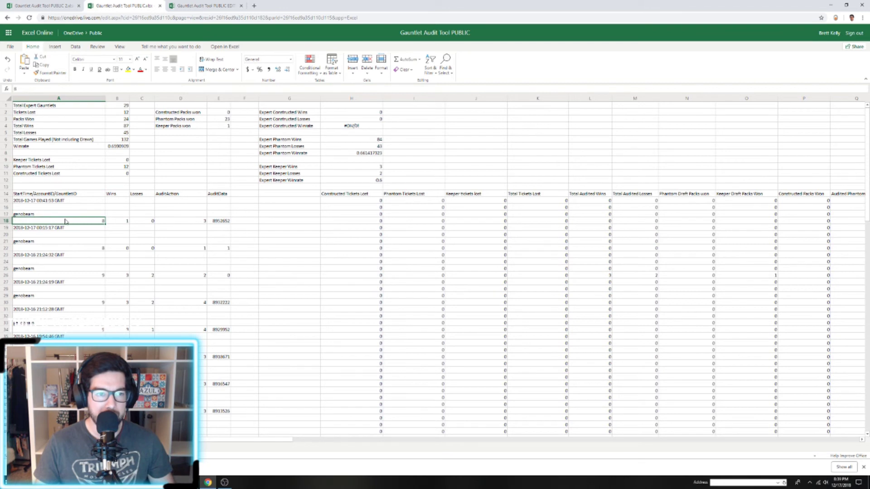
key("Down")
key("Down")
key("Down")
key("Down")
key("Down")
key("Down")
key("Down")
key("Down")
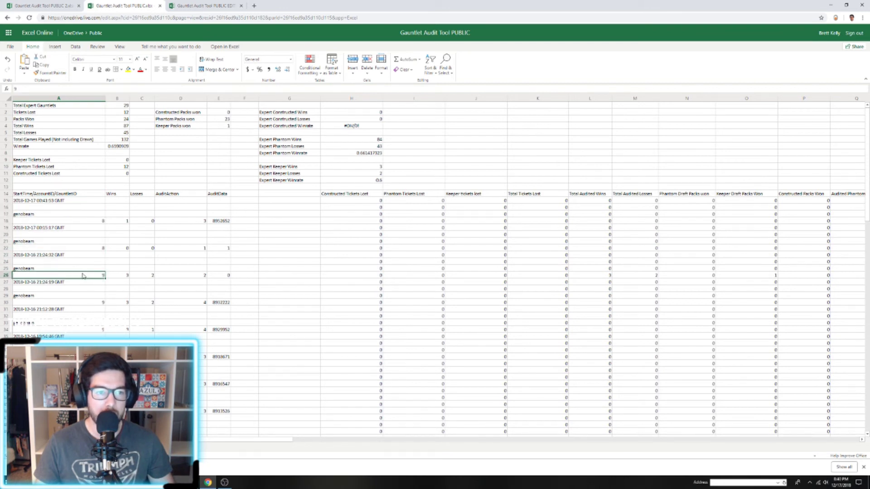
left_click(71, 202)
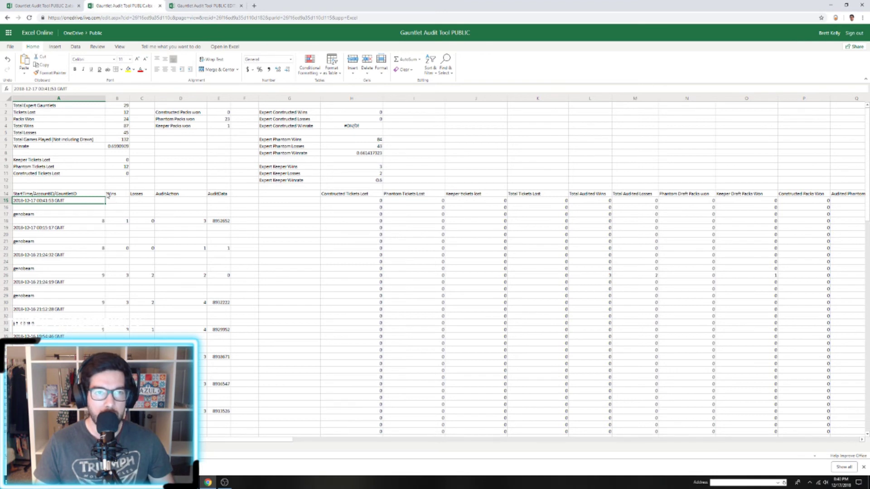
Step: Switch to Gauntlet Audit Tool PUBLIC 2 and select A15:C16, the Start Time, AccountID and GauntletID columns
left_click(56, 6)
left_click_drag(45, 203, 247, 201)
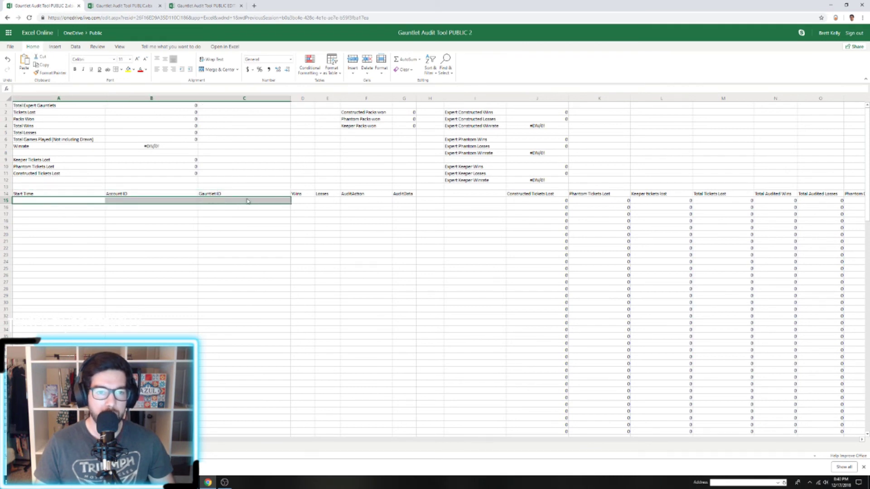
left_click(247, 207)
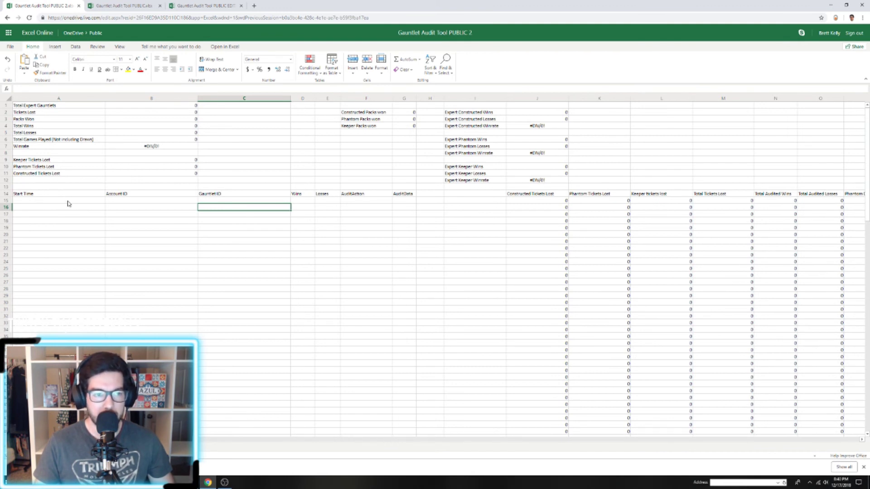
left_click_drag(68, 201, 247, 204)
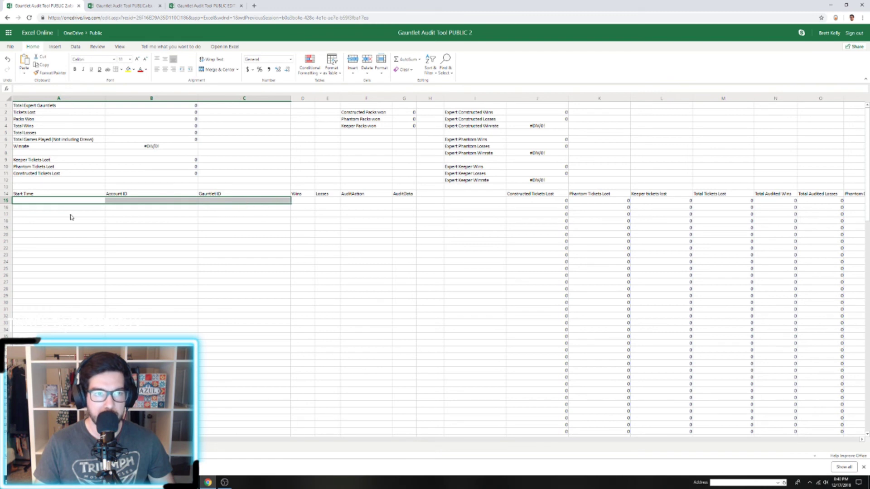
left_click_drag(69, 202, 273, 207)
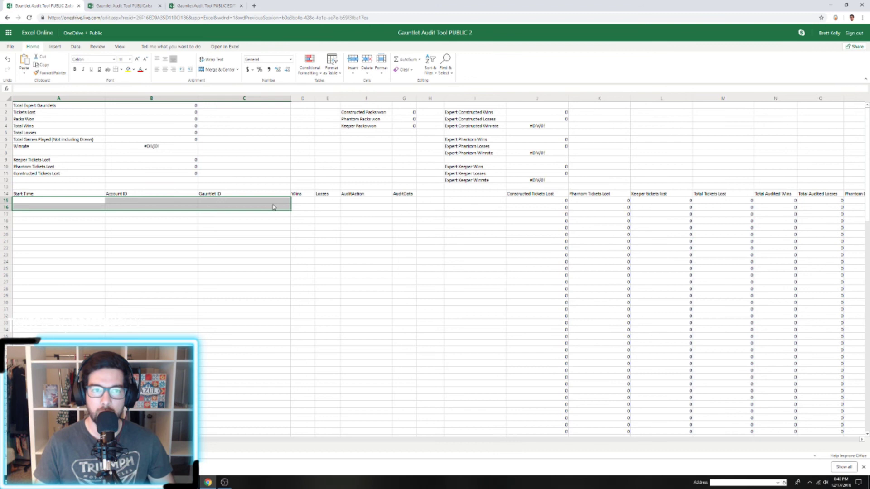
left_click(295, 229)
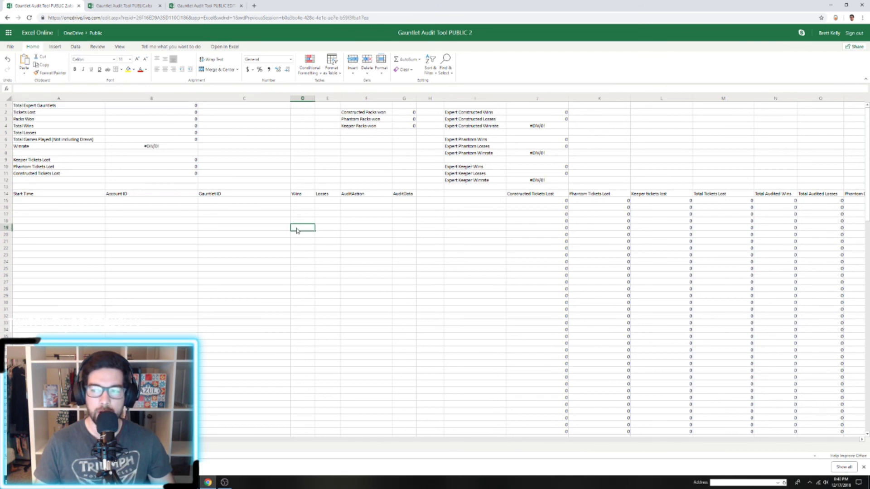